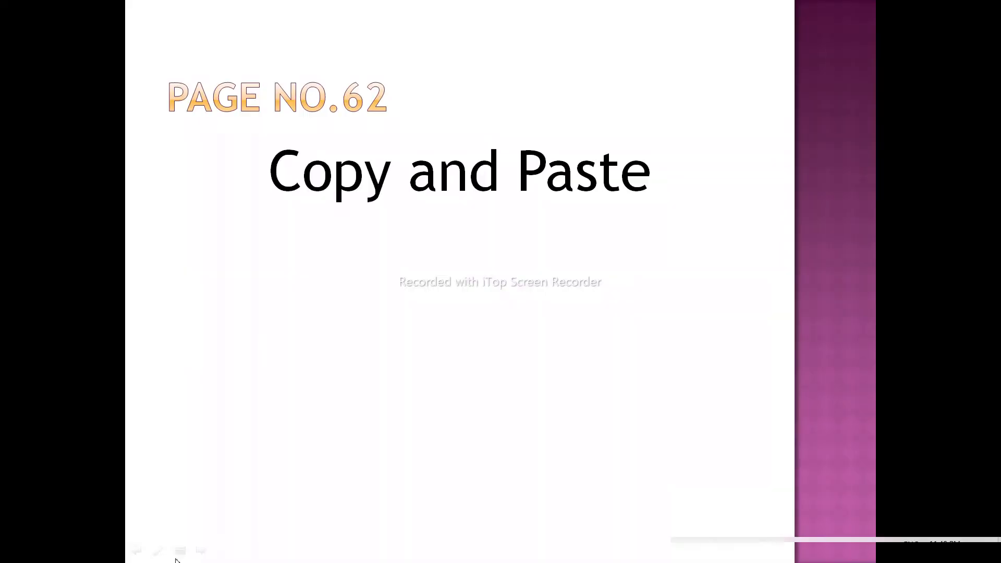
Search the computer for "wordpad" and open the WordPad app.
{"action": "type", "text": "wor"}
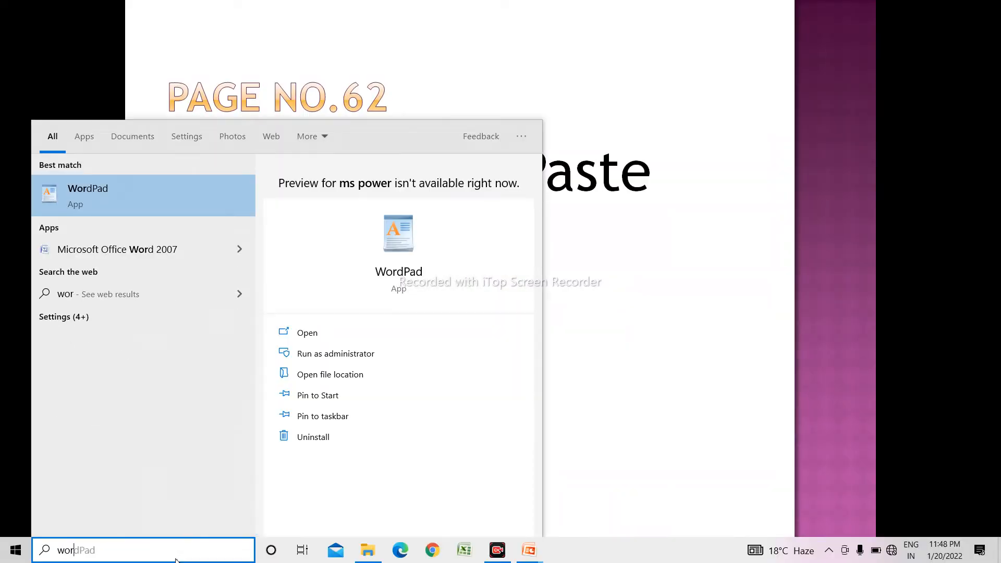
{"action": "type", "text": "d"}
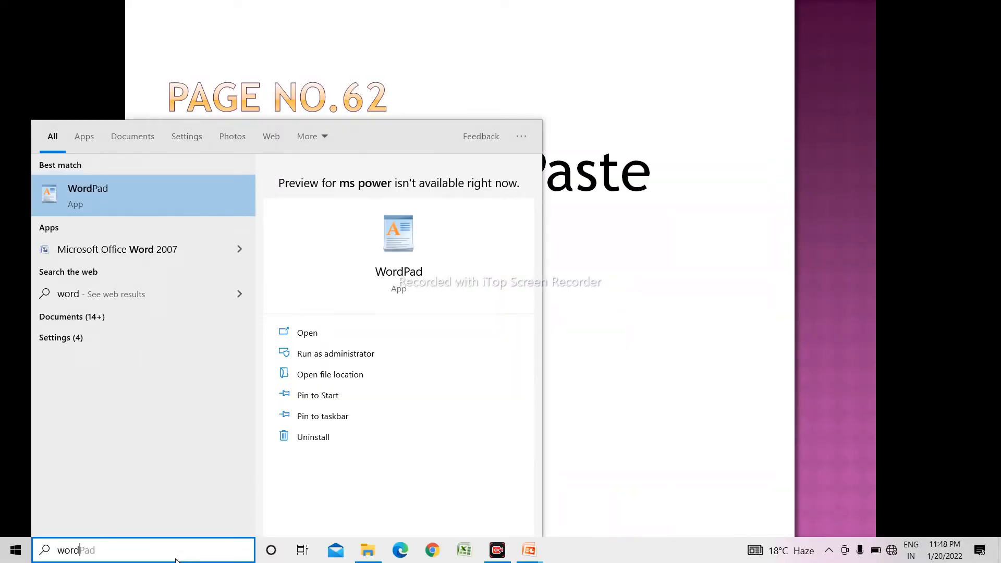
{"action": "type", "text": "pad"}
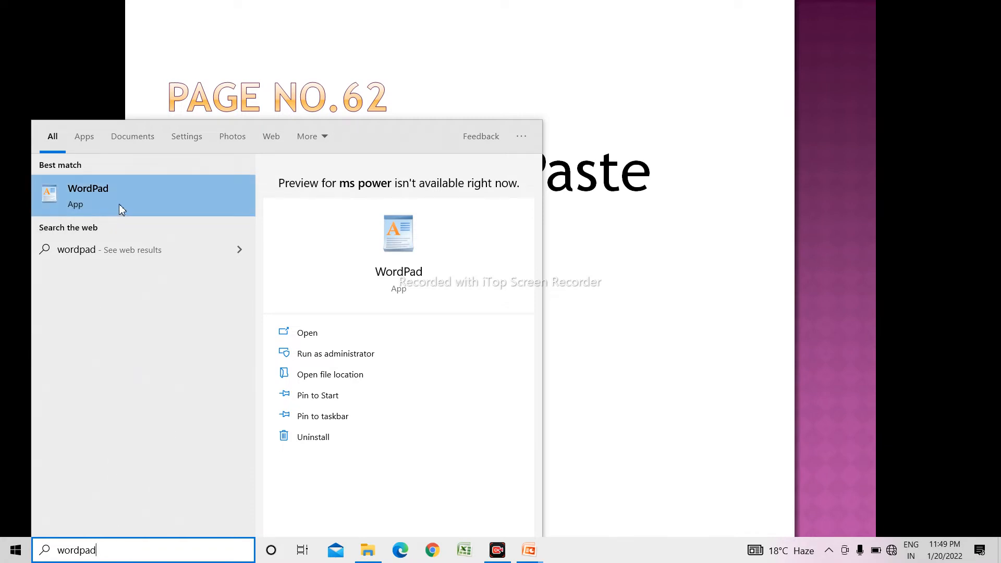
{"action": "left_click", "coordinate": [97, 200]}
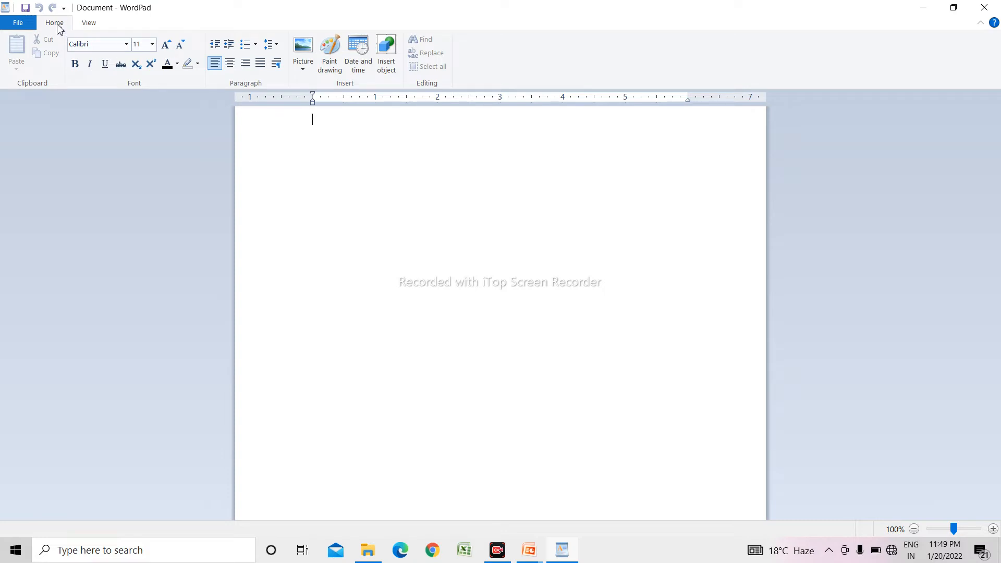
Set the font size to 20 and write "Rain , Rain, go away," below an empty first line.
{"action": "left_click", "coordinate": [152, 45]}
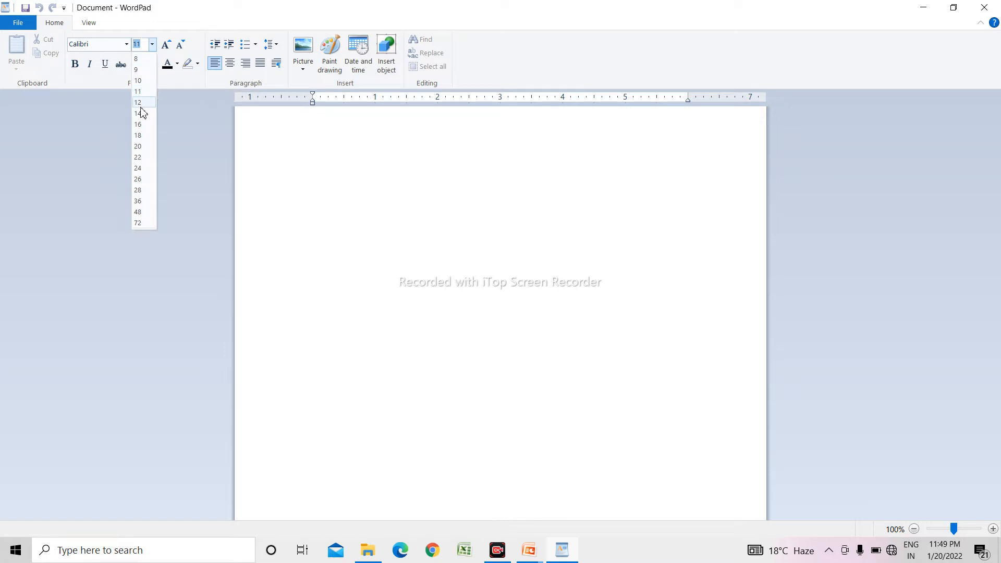
{"action": "left_click", "coordinate": [139, 147]}
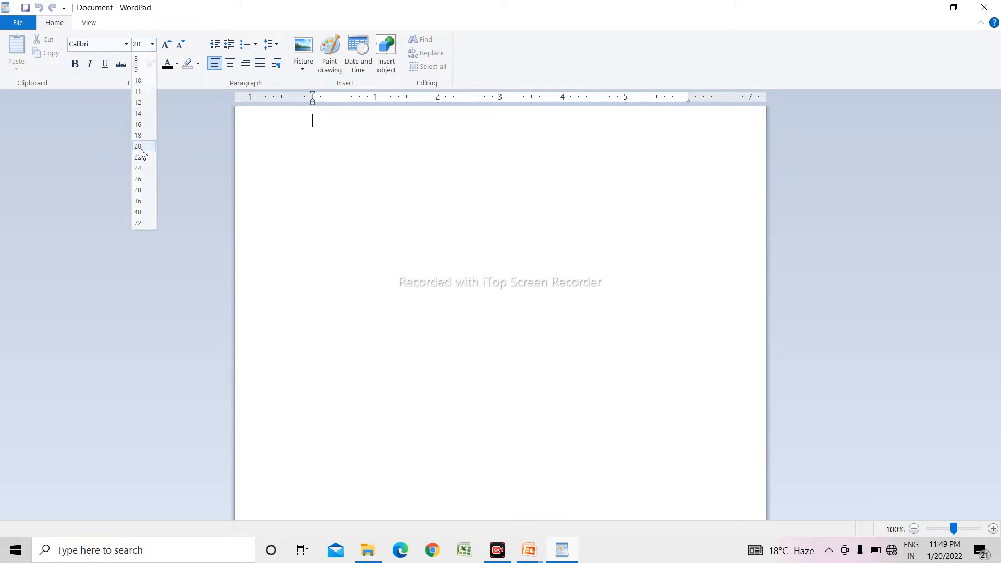
{"action": "key", "text": "Return"}
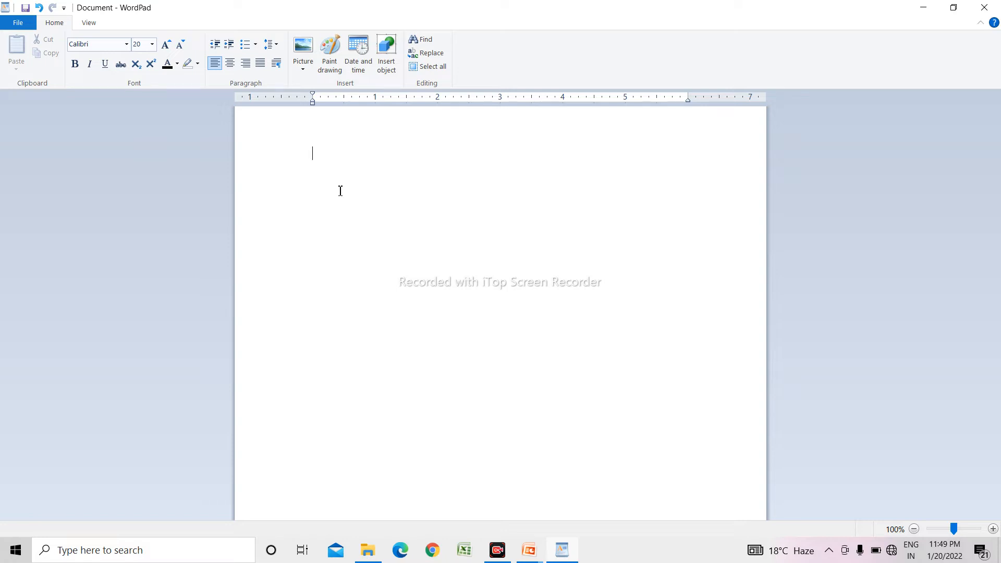
{"action": "type", "text": "Rain , Rain go away"}
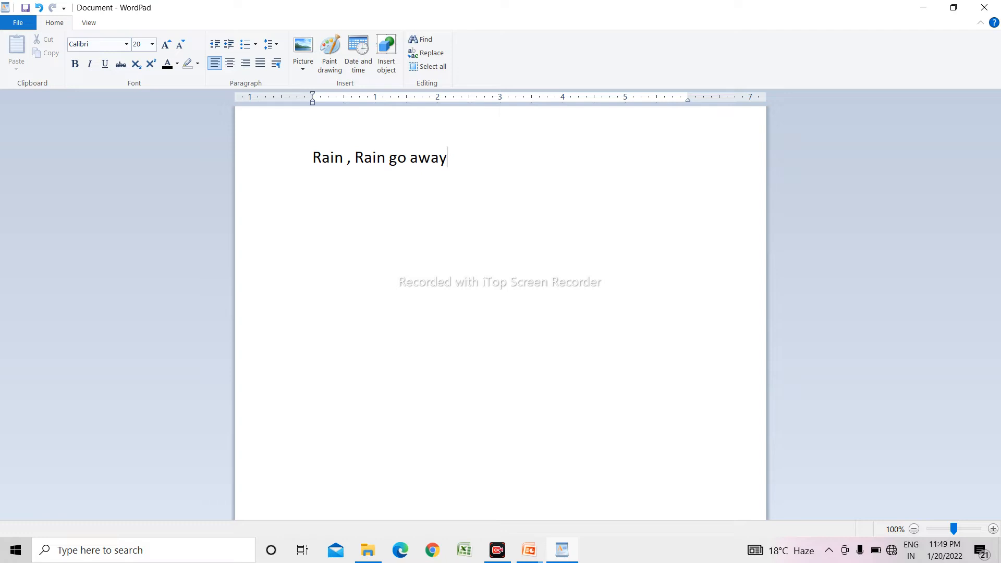
{"action": "type", "text": ","}
{"action": "left_click", "coordinate": [386, 159]}
{"action": "type", "text": ","}
{"action": "left_click", "coordinate": [473, 164]}
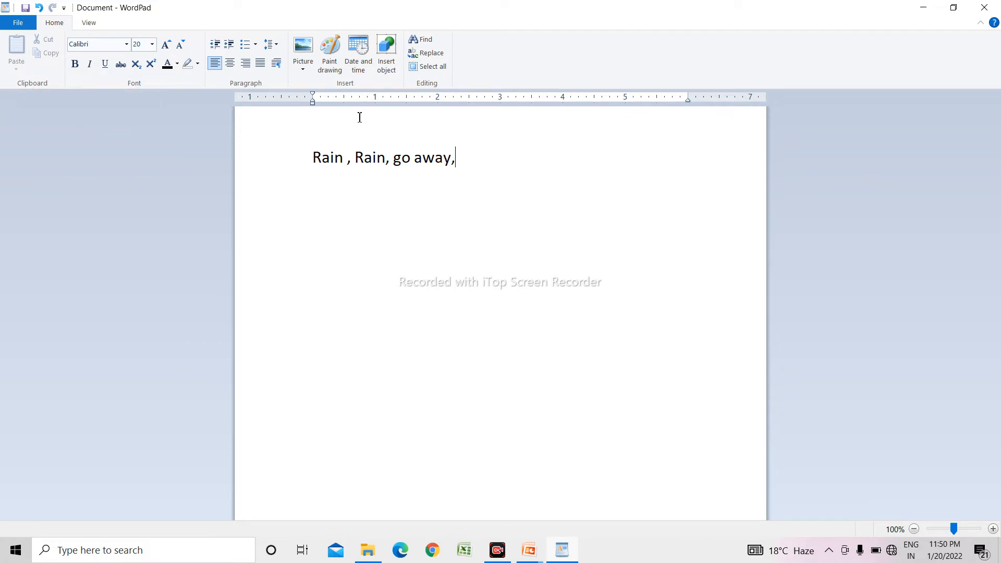
Copy the whole line "Rain , Rain, go away," to the clipboard.
{"action": "left_click", "coordinate": [316, 161]}
{"action": "left_click_drag", "start_coordinate": [318, 158], "coordinate": [465, 155]}
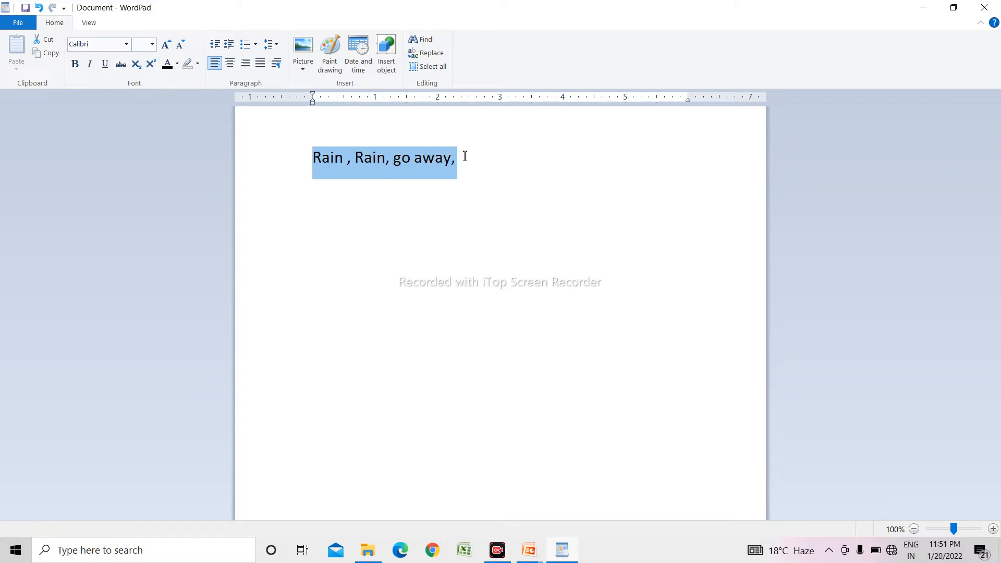
{"action": "left_click", "coordinate": [465, 156]}
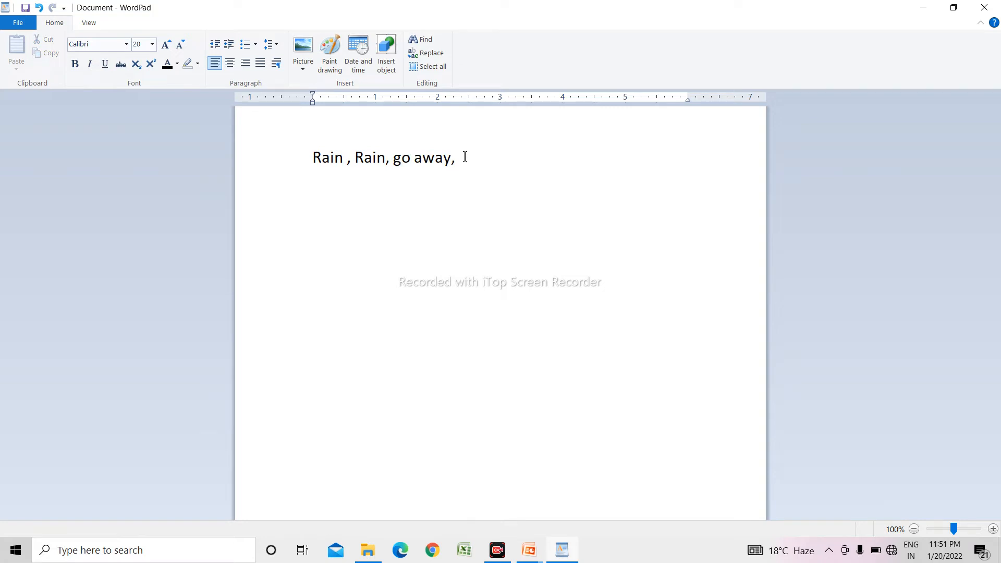
{"action": "left_click", "coordinate": [317, 163]}
{"action": "left_click_drag", "start_coordinate": [317, 163], "coordinate": [461, 170]}
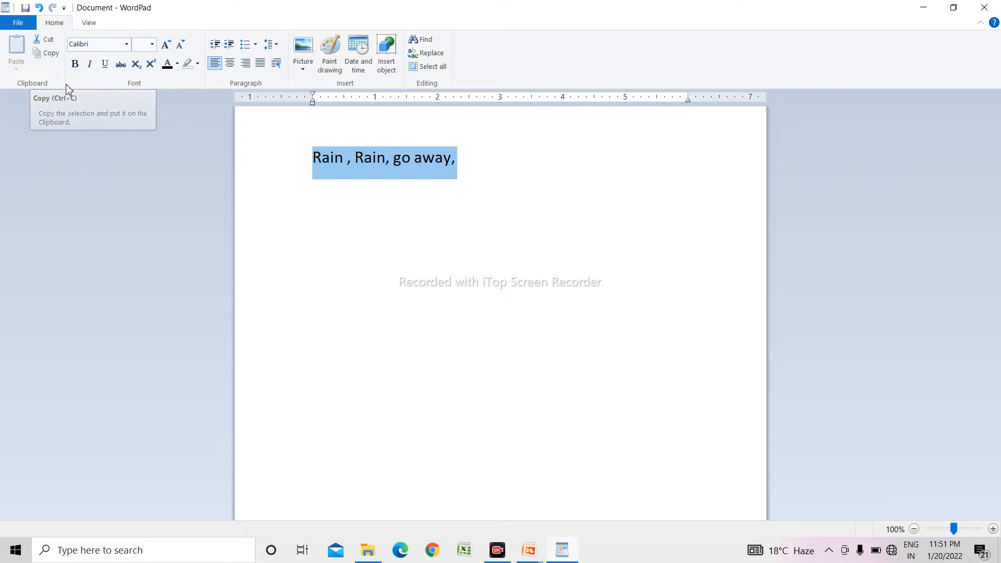
{"action": "left_click", "coordinate": [51, 53]}
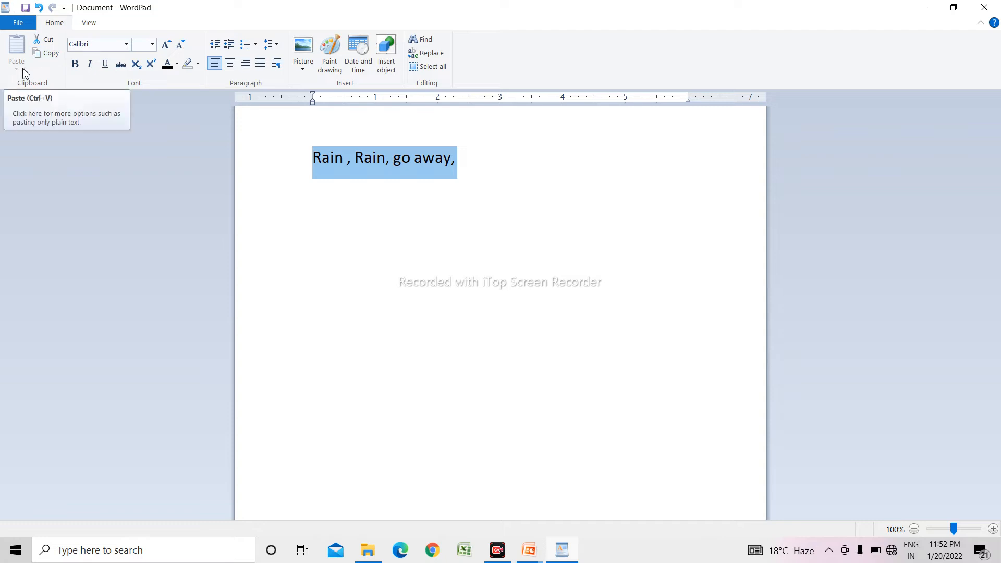
{"action": "left_click", "coordinate": [47, 56]}
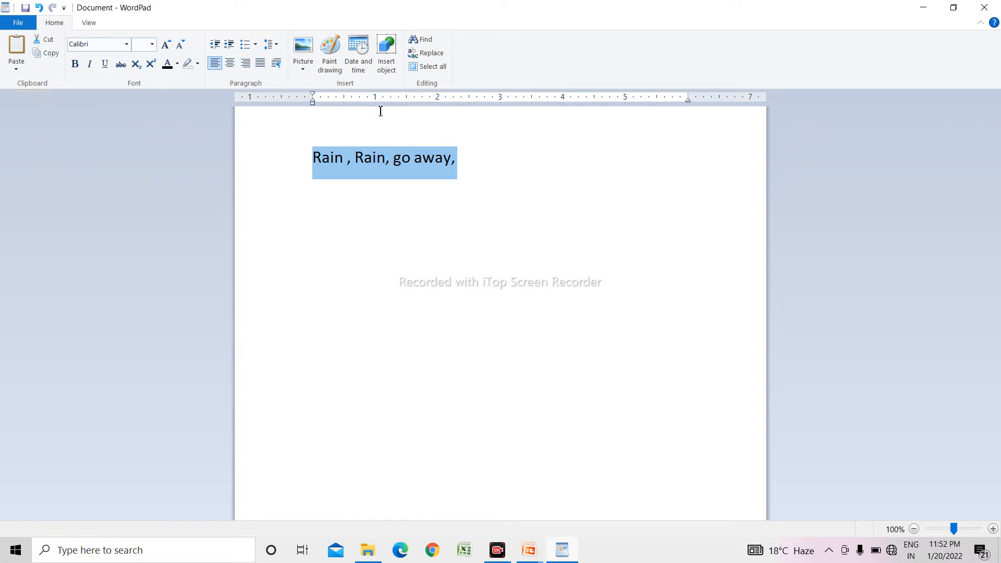
Paste the copied line three times on new lines below the original.
{"action": "left_click", "coordinate": [473, 166]}
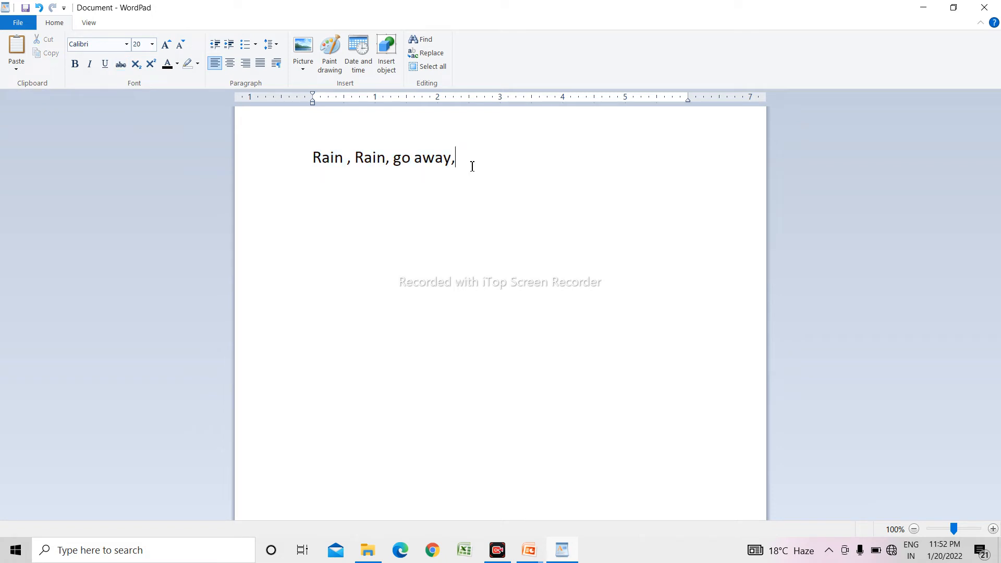
{"action": "key", "text": "Return"}
{"action": "left_click", "coordinate": [16, 47]}
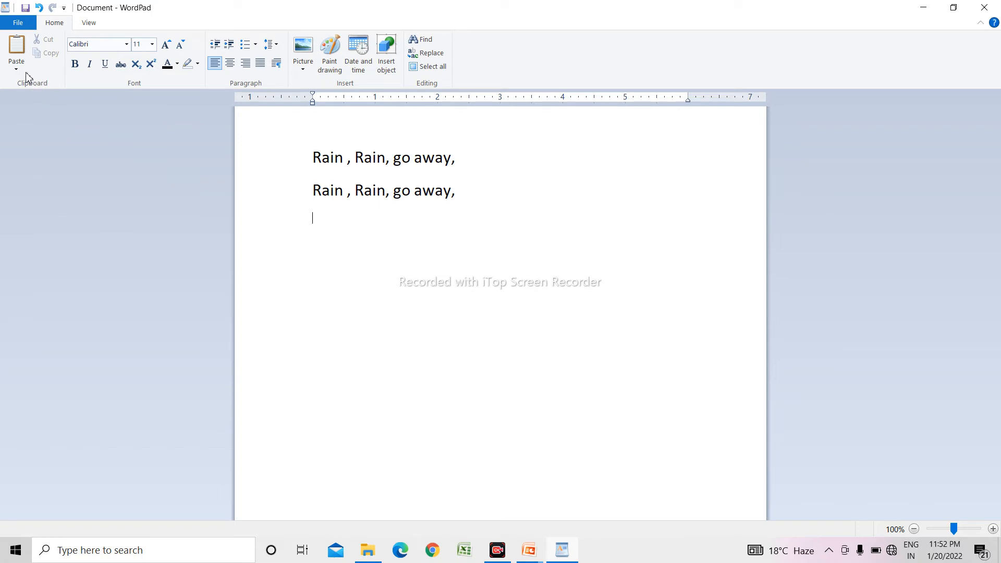
{"action": "left_click", "coordinate": [19, 52]}
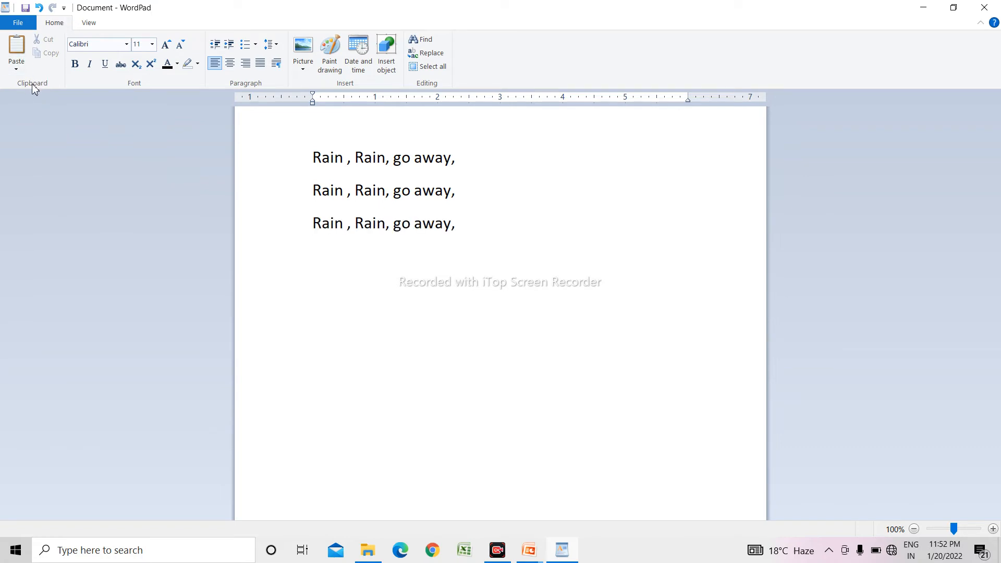
{"action": "left_click", "coordinate": [20, 50]}
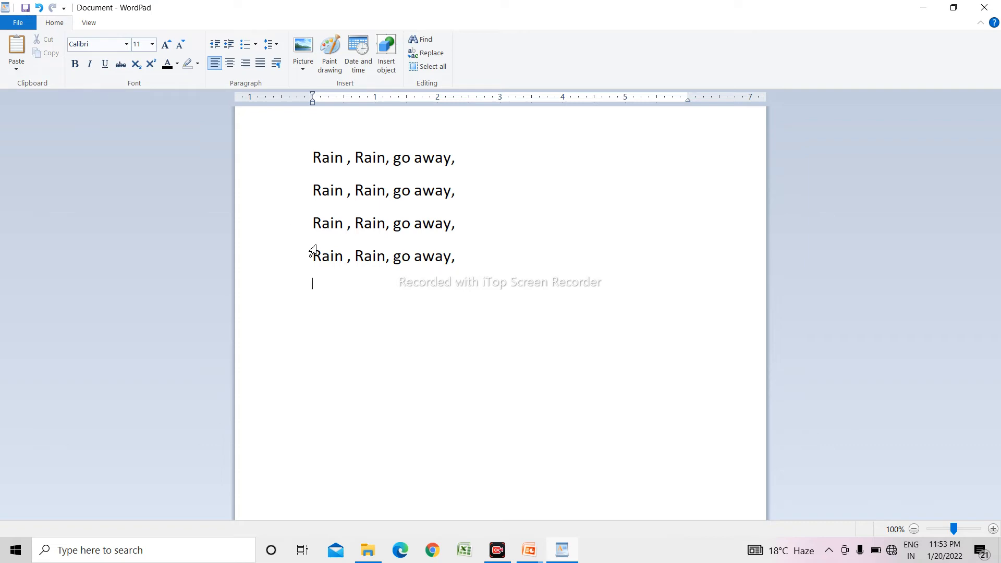
Switch to the PowerPoint slide show, advance to the "Cut and Paste" slide, and return to WordPad.
{"action": "key", "text": "alt+Tab"}
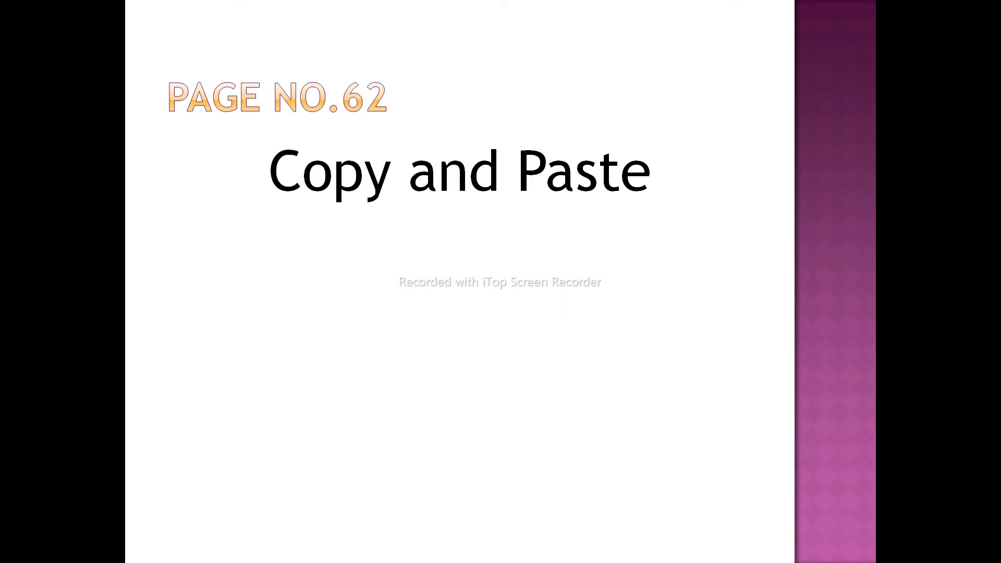
{"action": "key", "text": "Right"}
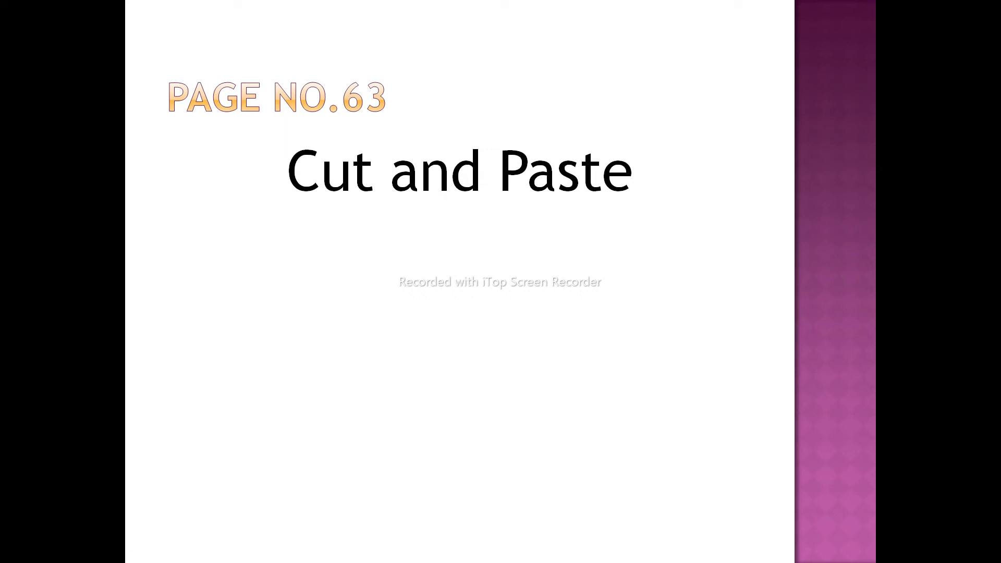
{"action": "key", "text": "alt+Tab"}
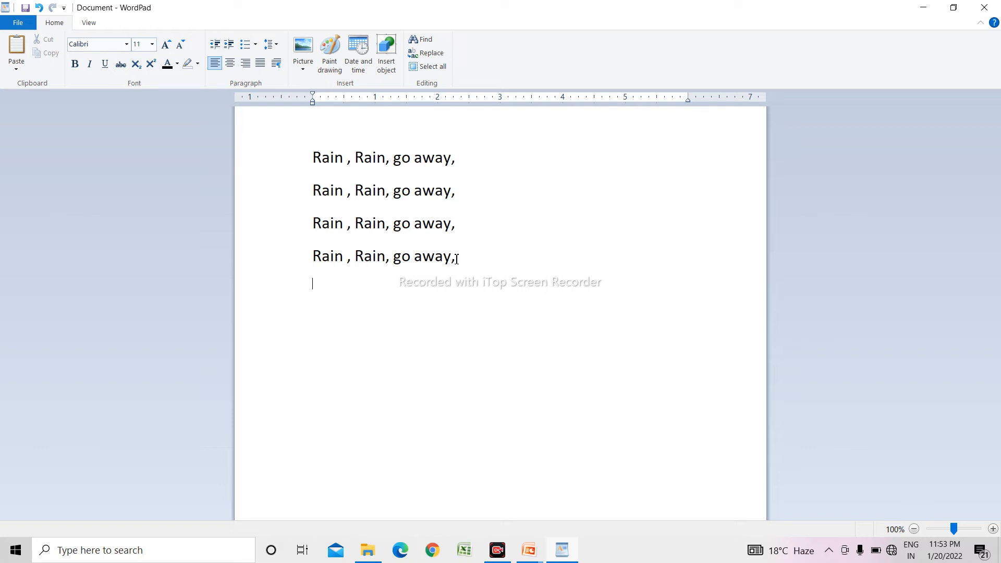
Cut all four "Rain , Rain, go away," lines from the document.
{"action": "left_click", "coordinate": [316, 153]}
{"action": "left_click", "coordinate": [319, 372]}
{"action": "left_click", "coordinate": [316, 156]}
{"action": "left_click_drag", "start_coordinate": [316, 156], "coordinate": [458, 259]}
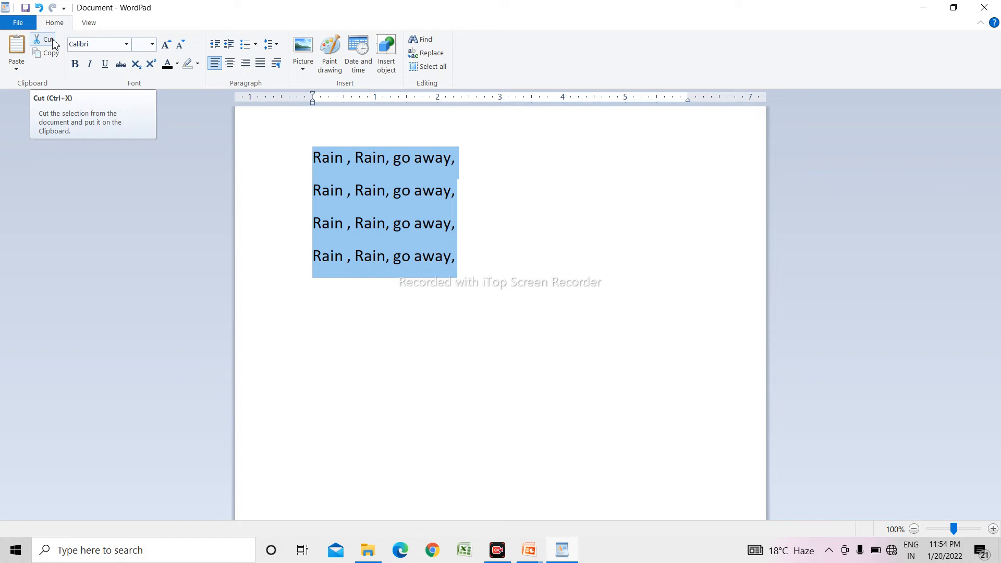
{"action": "left_click", "coordinate": [47, 40]}
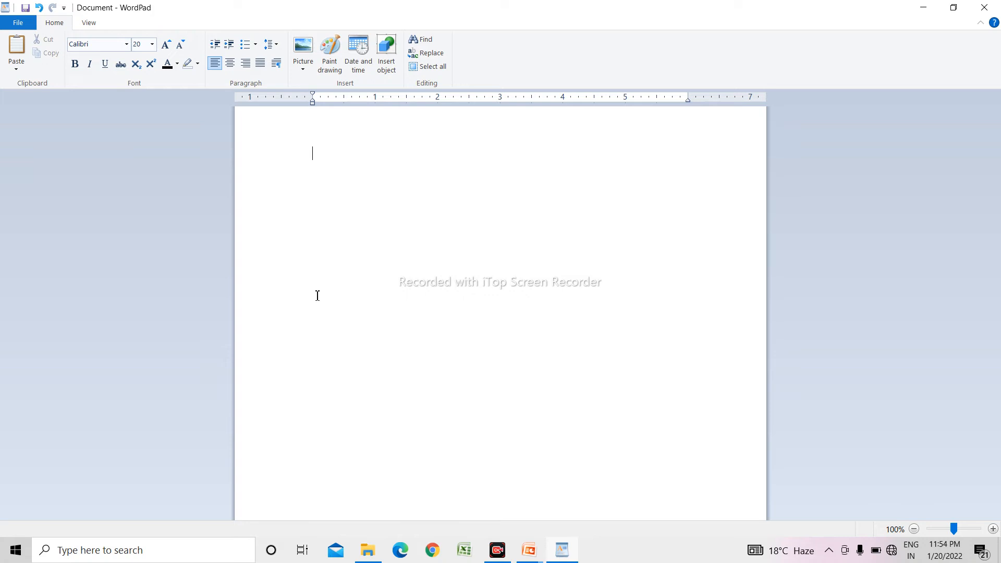
Paste the four cut lines lower on the page, with the first line starting near the 2-inch mark.
{"action": "key", "text": "ctrl+a"}
{"action": "key", "text": "BackSpace"}
{"action": "left_click", "coordinate": [17, 48]}
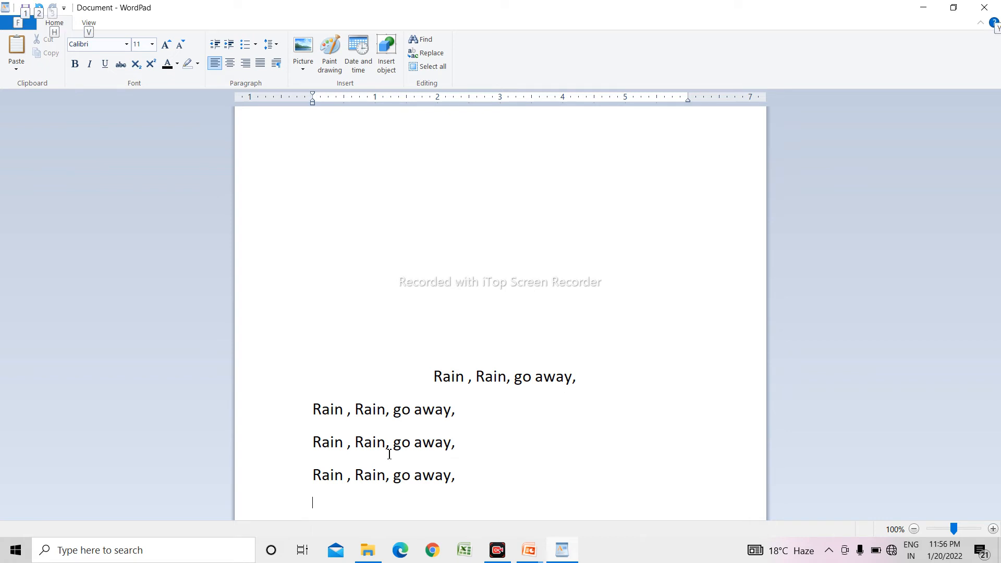
Switch to the PowerPoint slide show, advance to the "Saving a Document" slide, and return to WordPad.
{"action": "key", "text": "alt+Tab"}
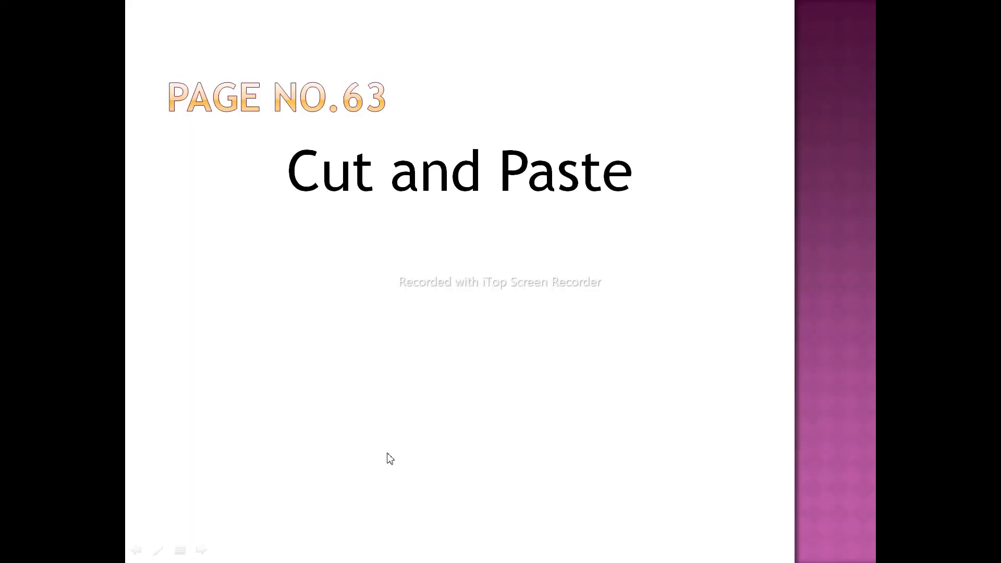
{"action": "key", "text": "Right"}
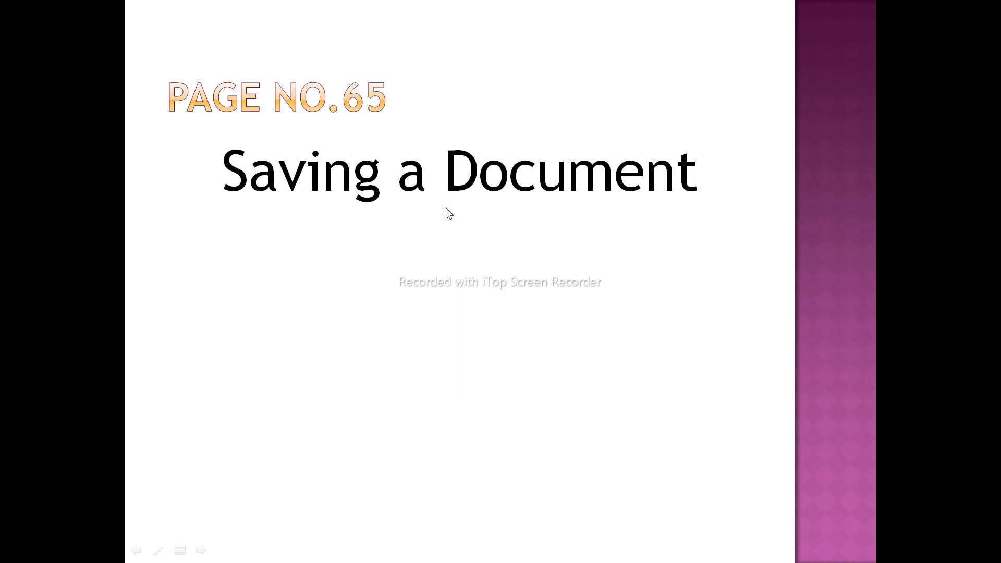
{"action": "key", "text": "alt+Tab"}
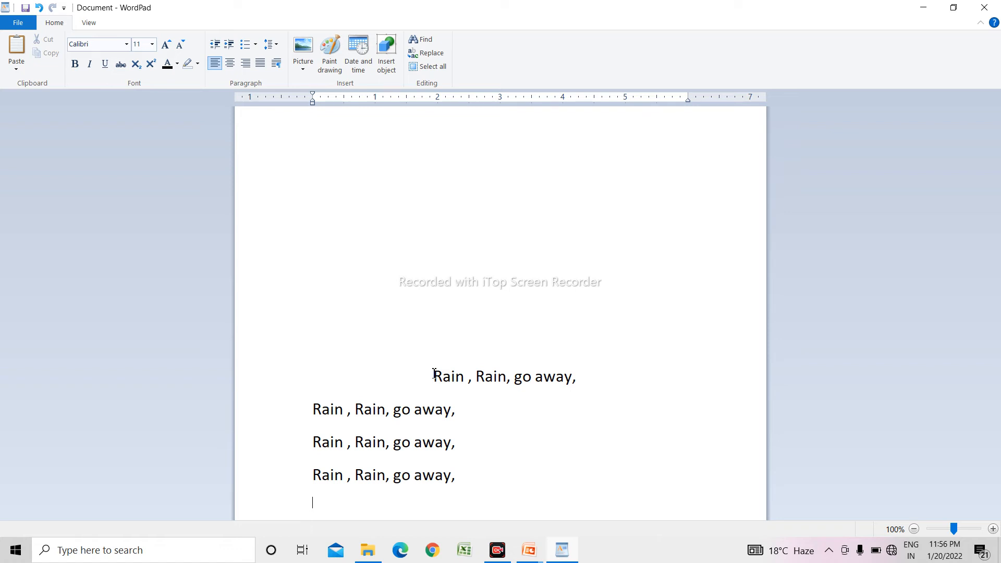
Save the document to the Desktop in Rich Text Format under the name "Class-2".
{"action": "left_click", "coordinate": [28, 27]}
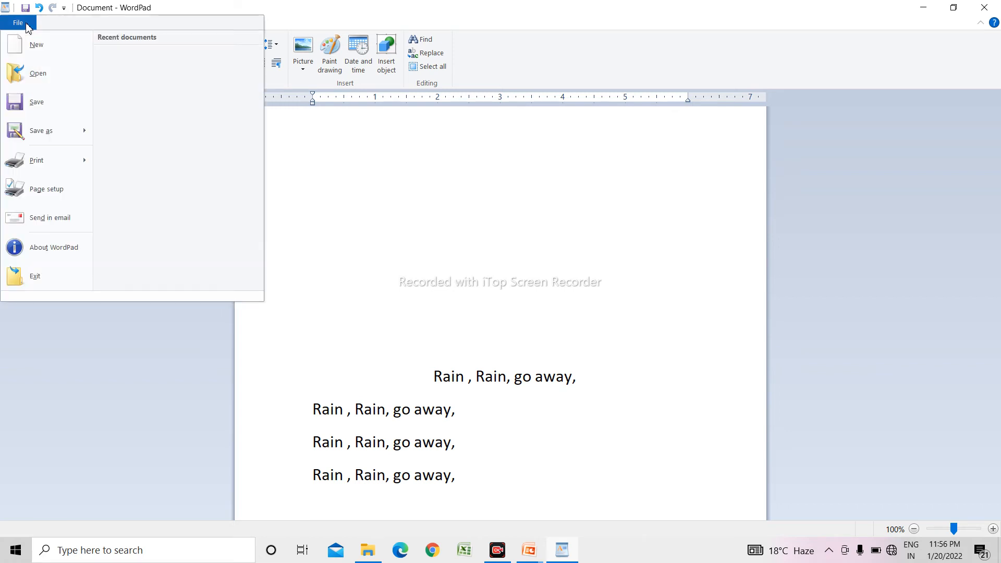
{"action": "left_click", "coordinate": [28, 102]}
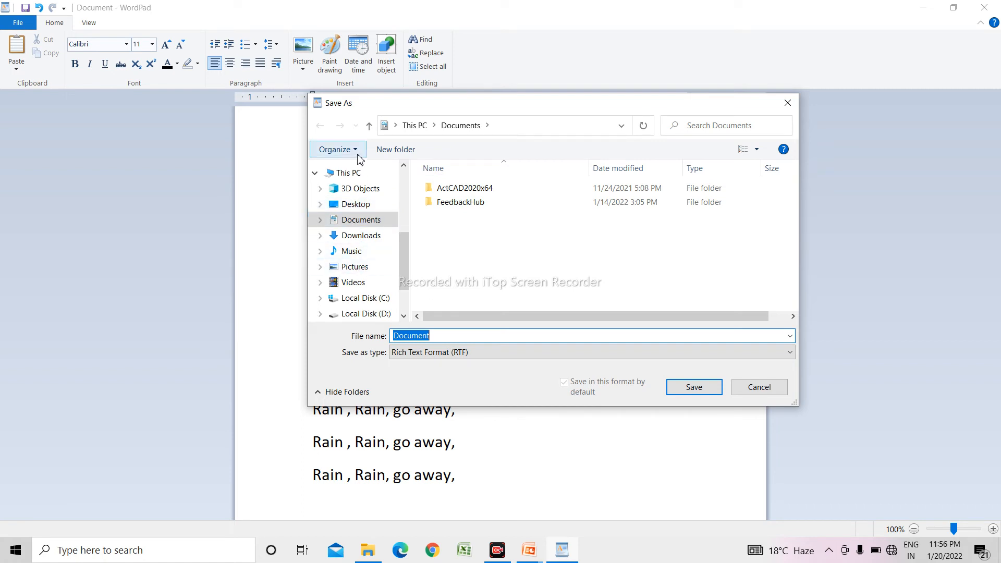
{"action": "left_click", "coordinate": [374, 210]}
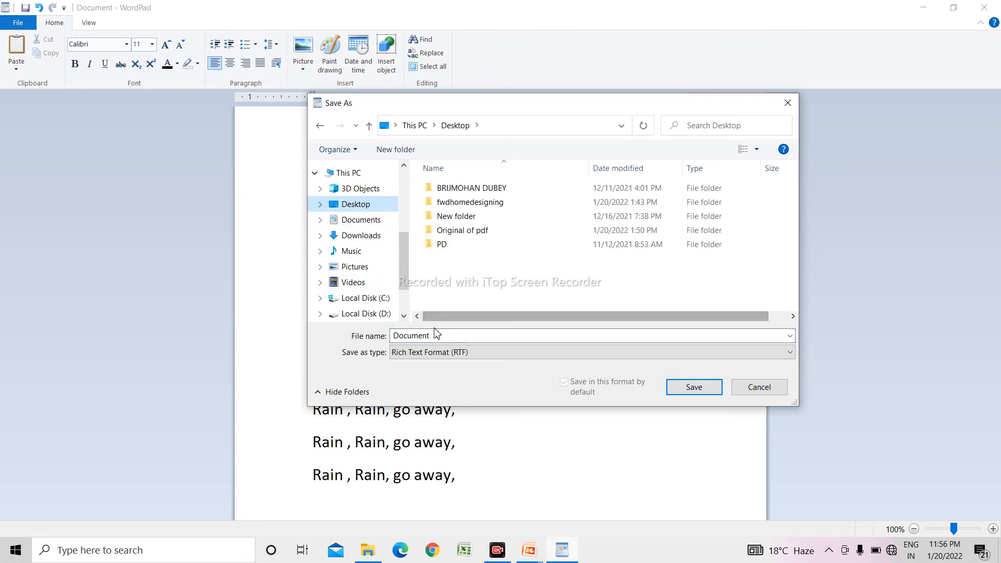
{"action": "double_click", "coordinate": [461, 335]}
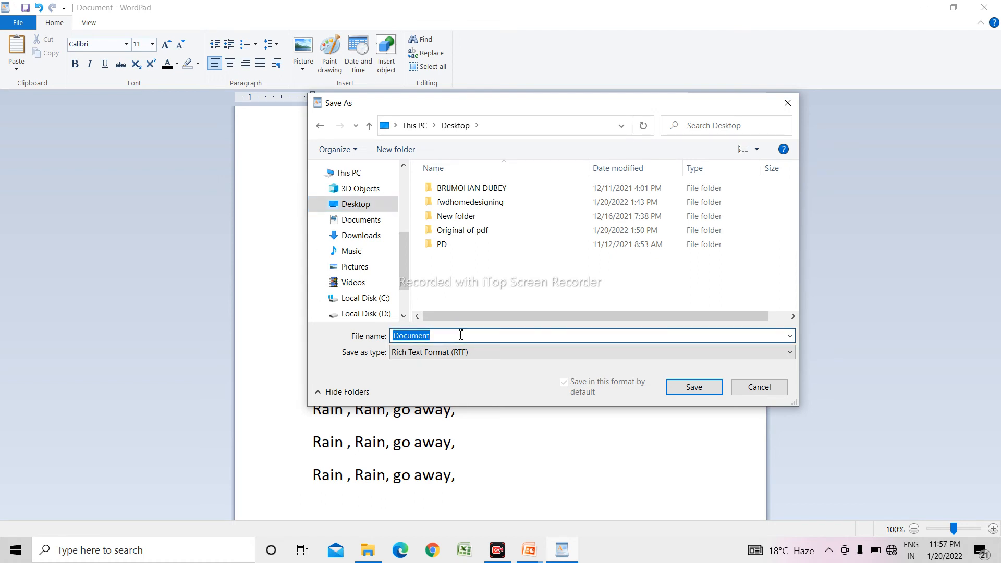
{"action": "type", "text": "Class-2"}
{"action": "left_click", "coordinate": [689, 390]}
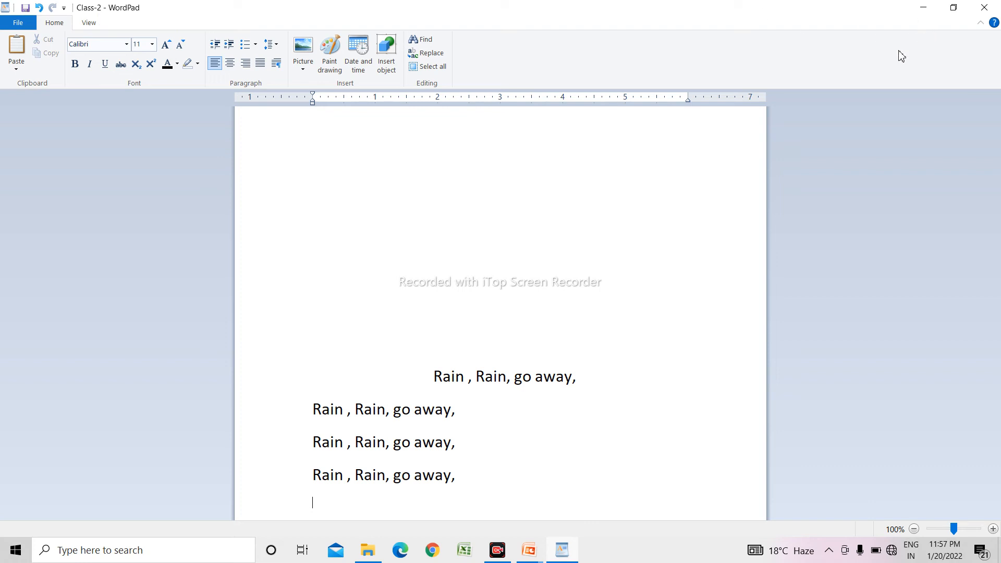
Minimize WordPad and the slide show to show the desktop with the saved Class-2 file.
{"action": "left_click", "coordinate": [925, 9]}
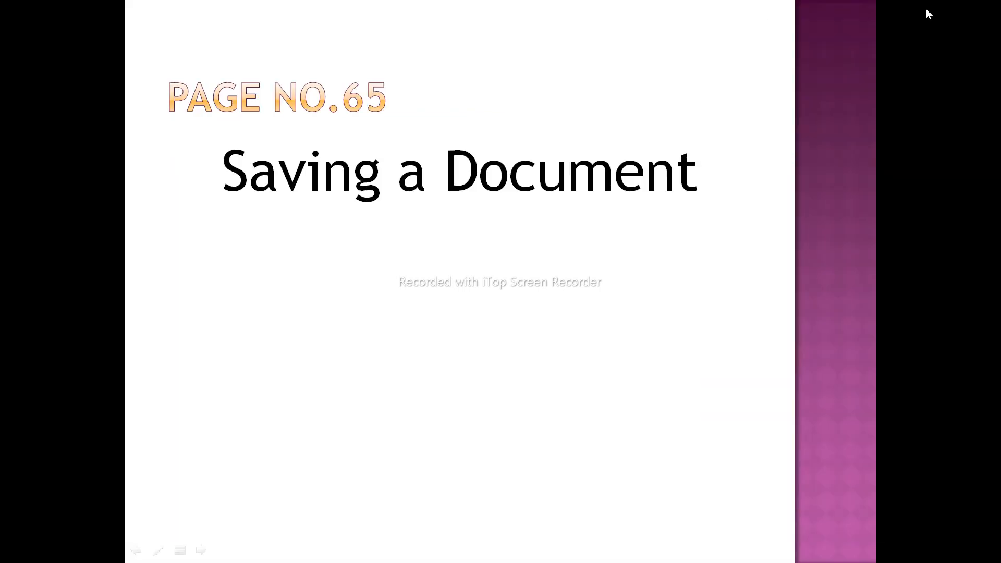
{"action": "key", "text": "super+d"}
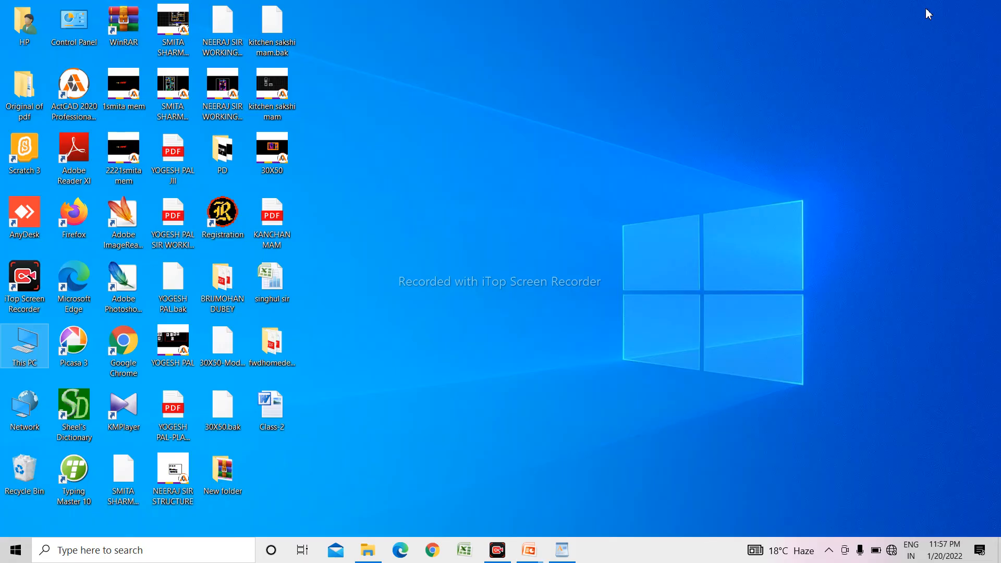